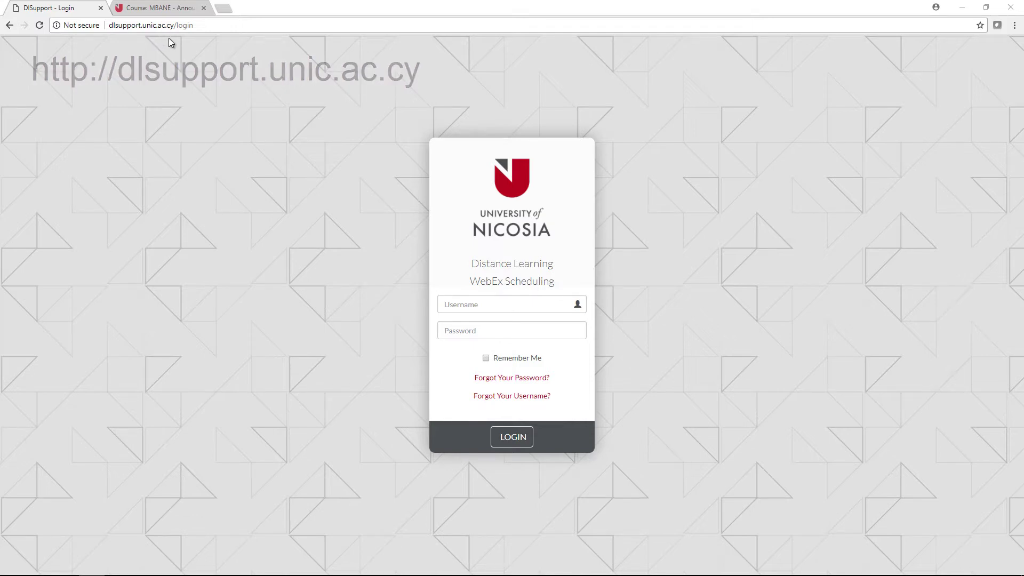
Return to the WebEx scheduling login page and sign in with the teacher account's username and password.
click(170, 8)
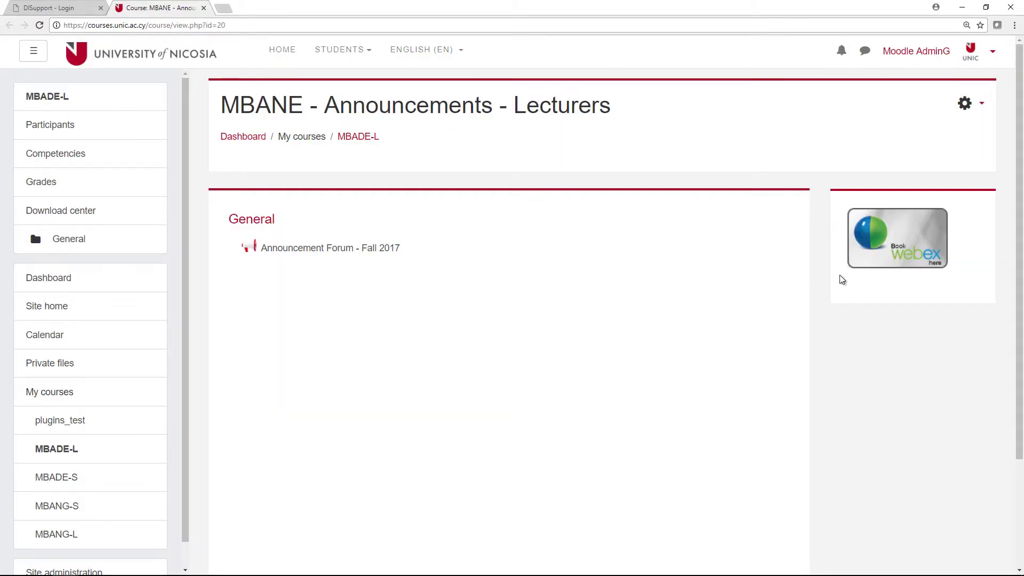
click(59, 8)
click(438, 302)
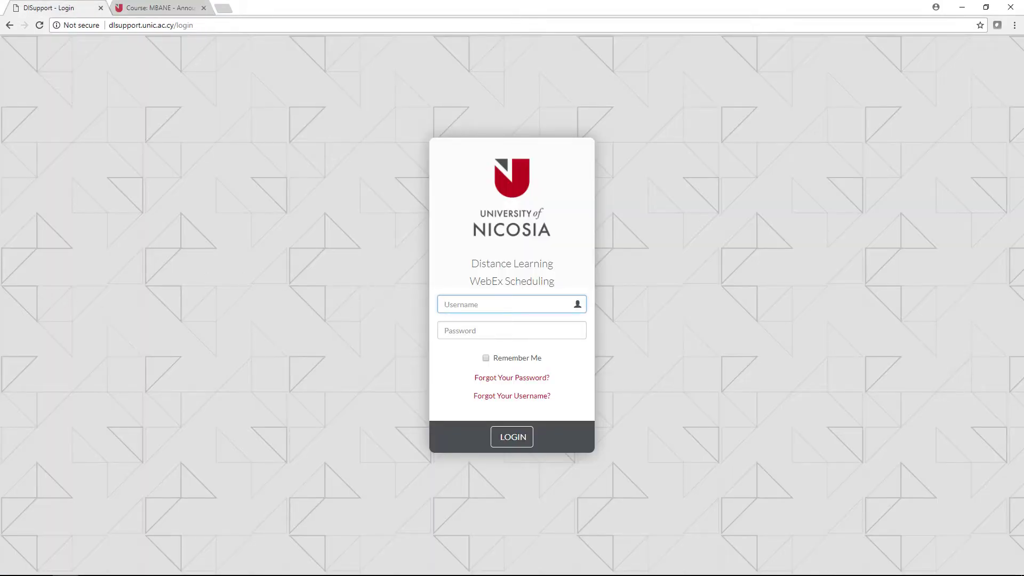
text(teacher)
key(Tab)
text(******)
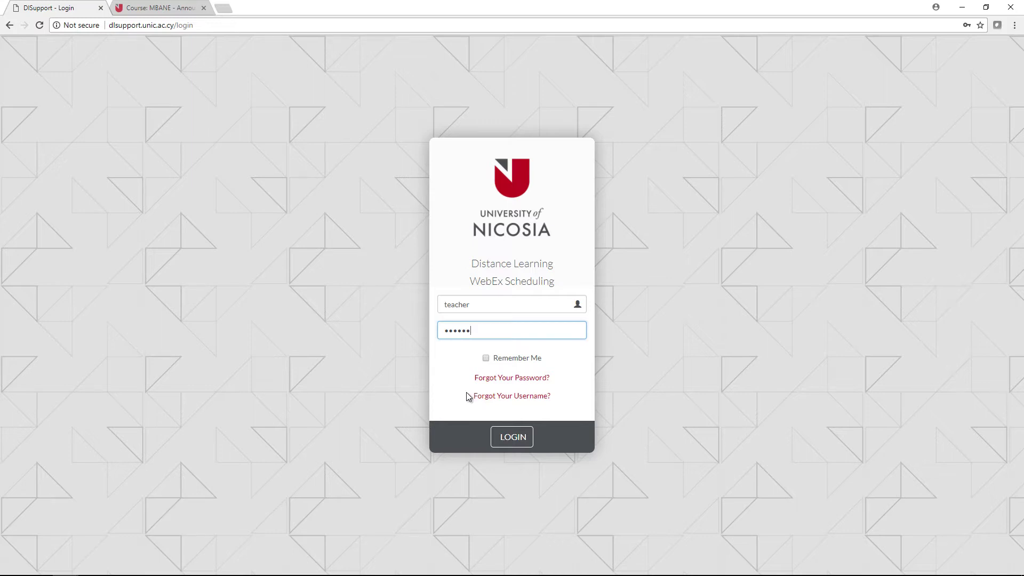
click(492, 437)
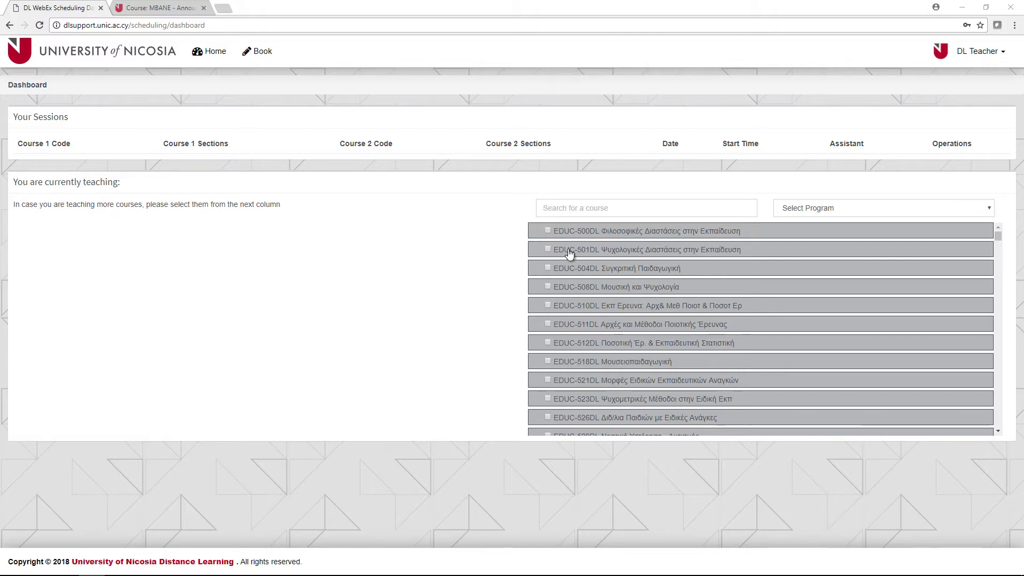
Scroll down the dashboard to review the list of EDUC courses available to teach.
scroll(569, 261, down, 2)
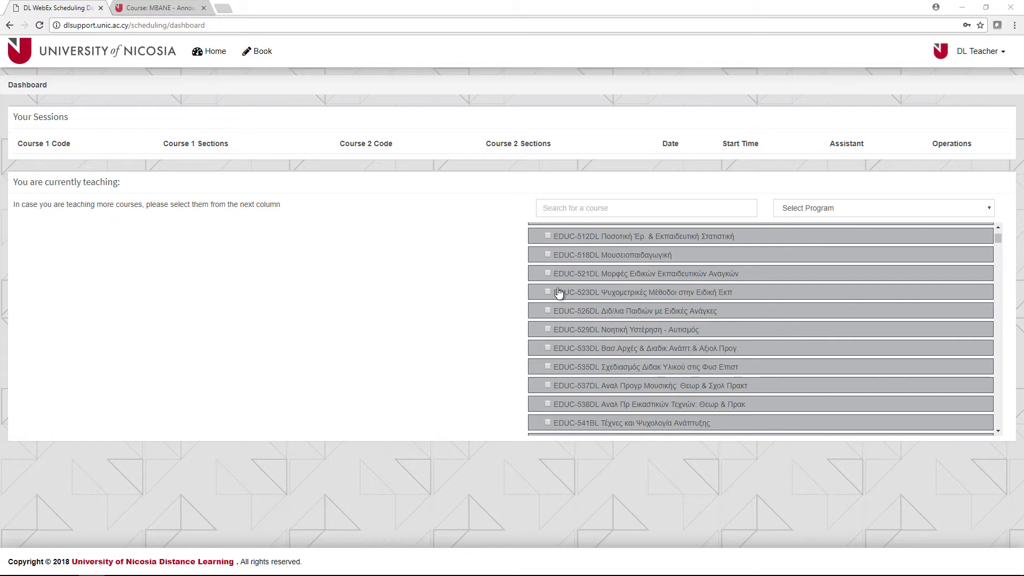
Search 'educ-521' and 'edug-521' and tick EDUC-521DL and EDUG-521 as taught courses.
click(565, 209)
text(educ-521)
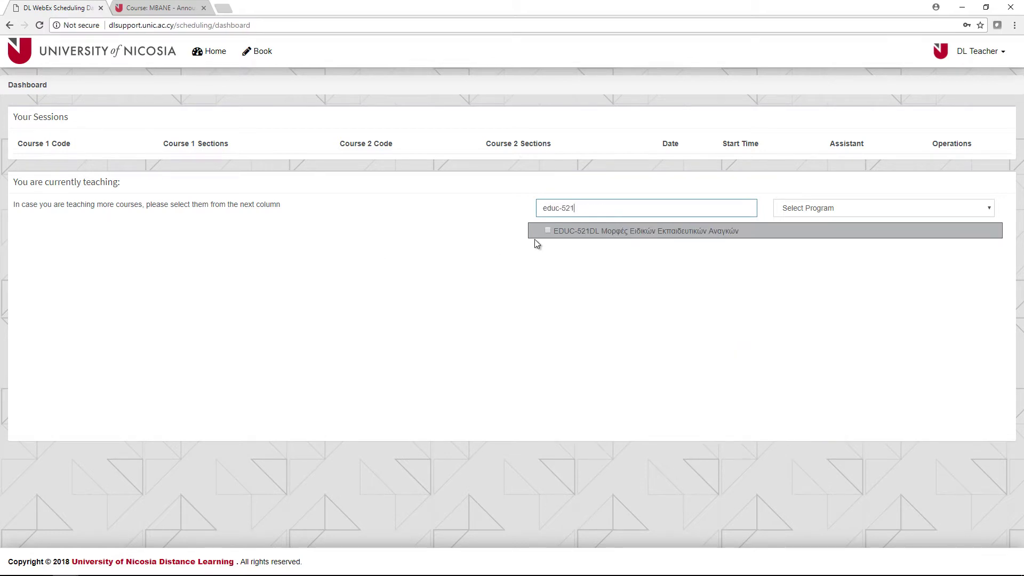
click(548, 230)
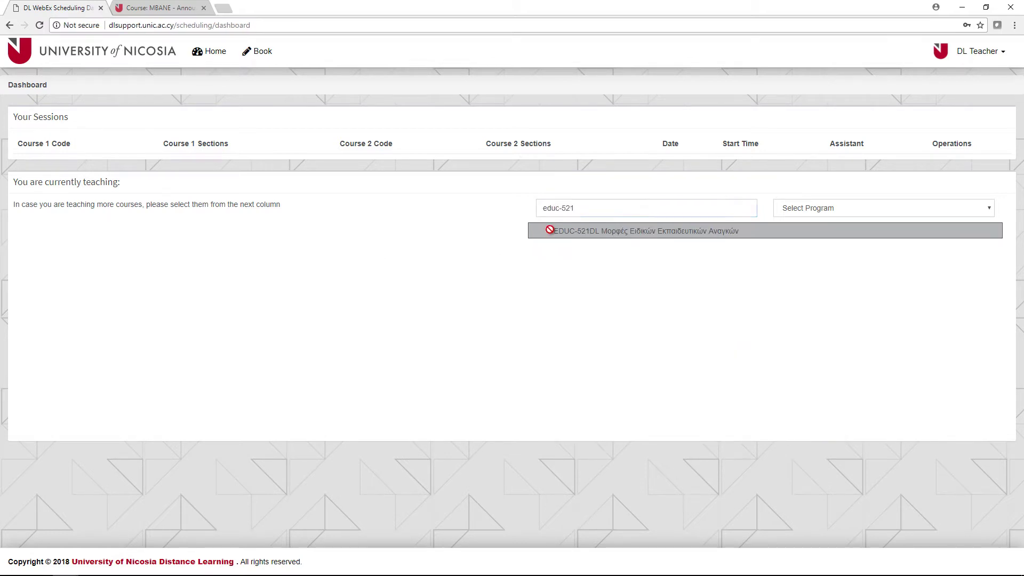
drag(557, 208, 560, 209)
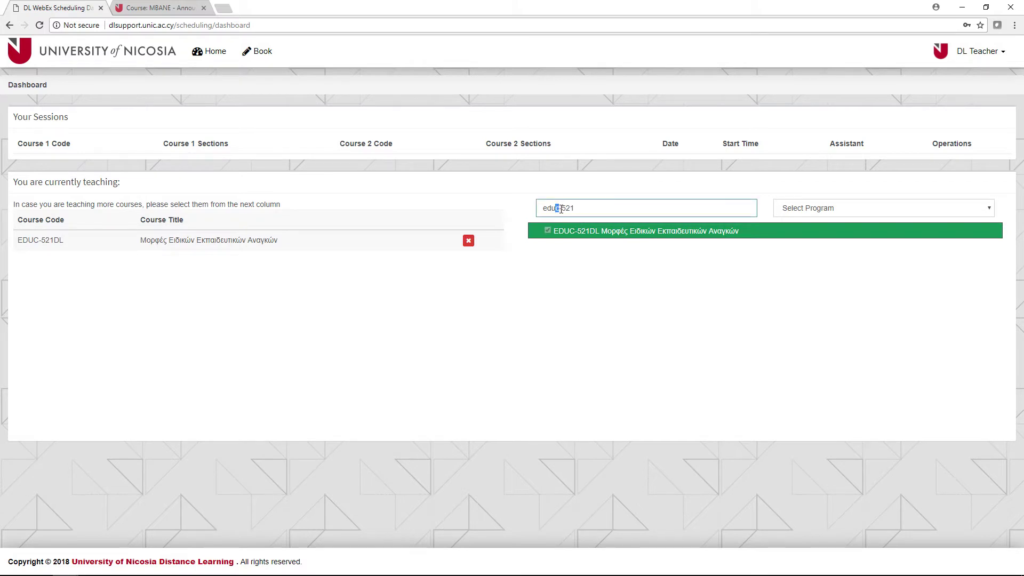
text(g)
click(546, 230)
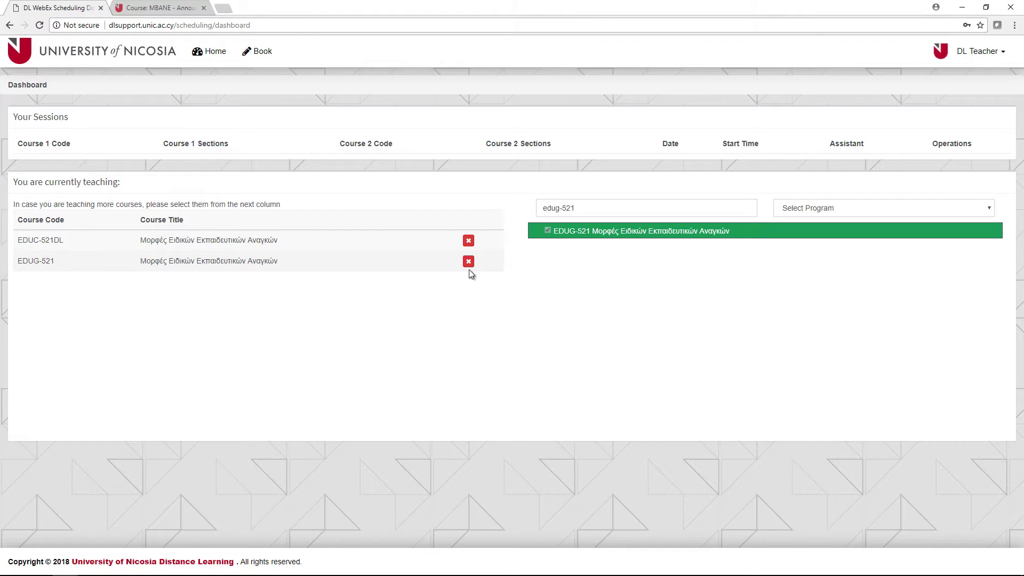
Open the booking calendar, advance to February 2018, and pick Monday 12 February.
click(275, 65)
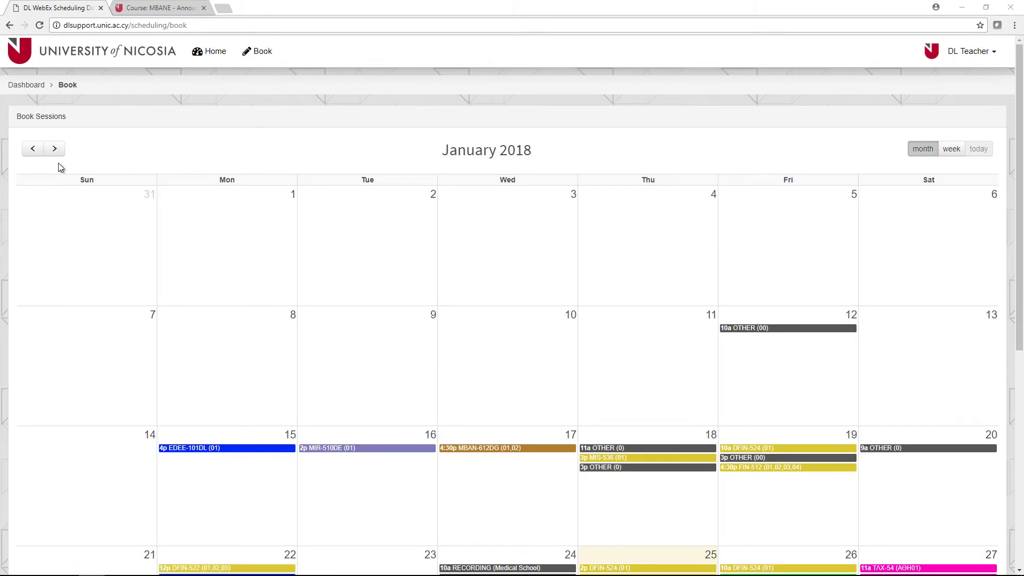
click(54, 149)
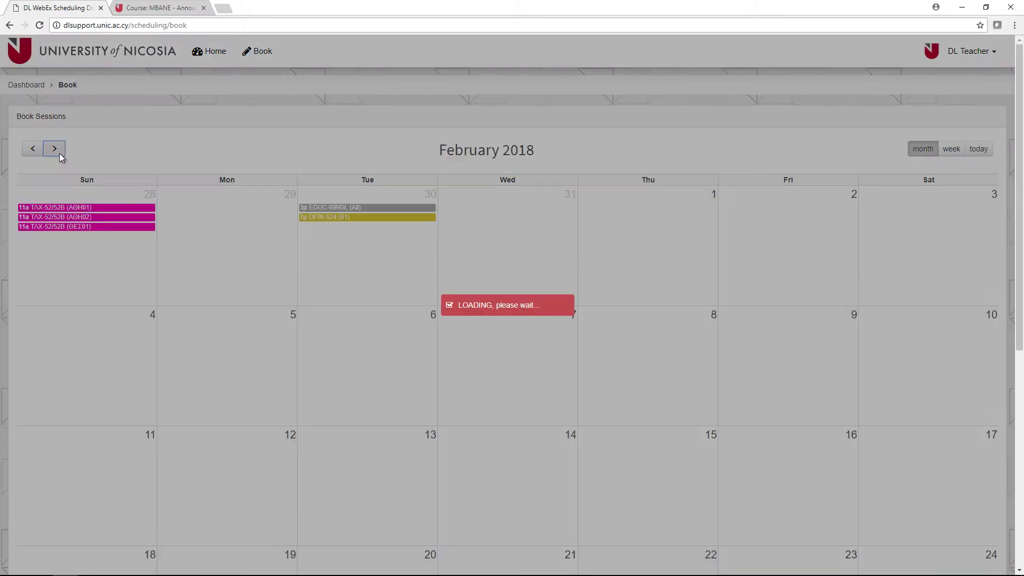
scroll(145, 168, down, 2)
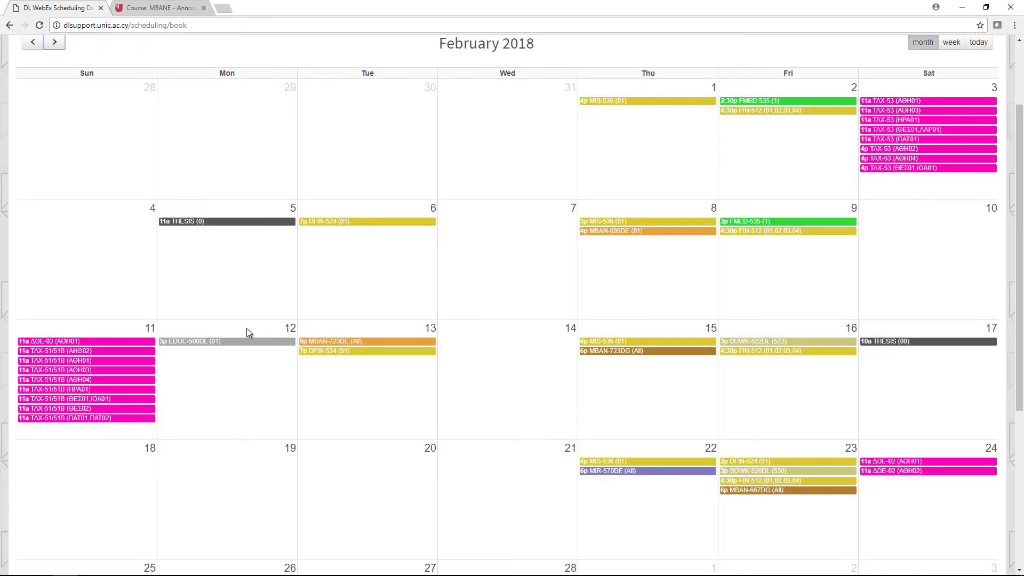
click(246, 329)
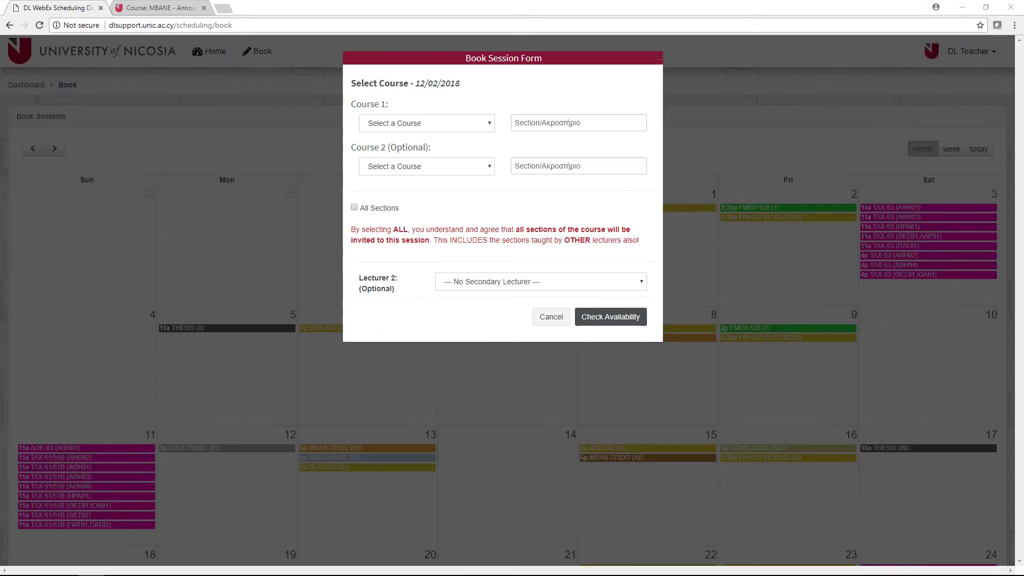
Choose EDUG-521 as Course 1 and EDUC-521DL as Course 2.
click(379, 127)
click(403, 157)
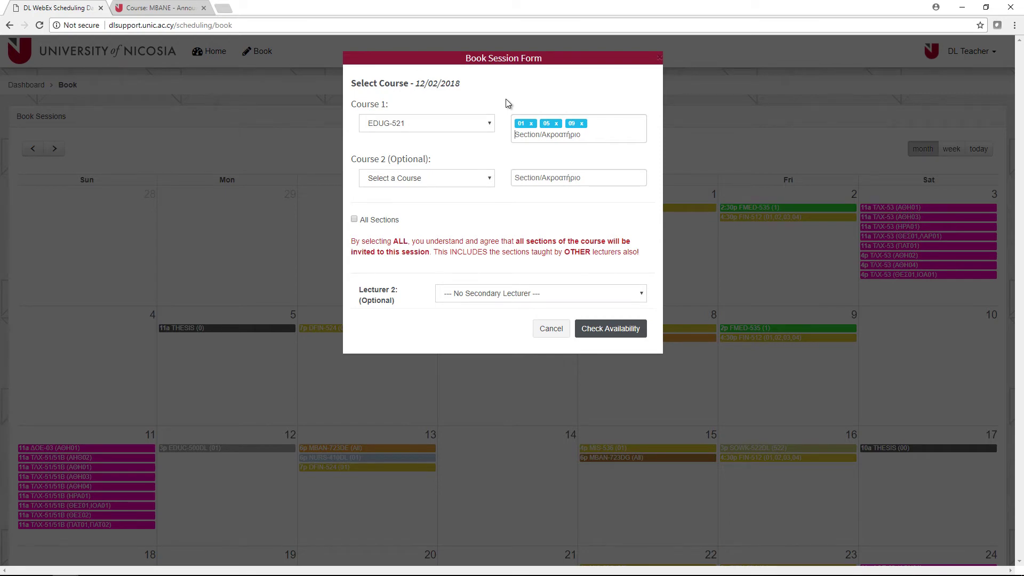
click(479, 178)
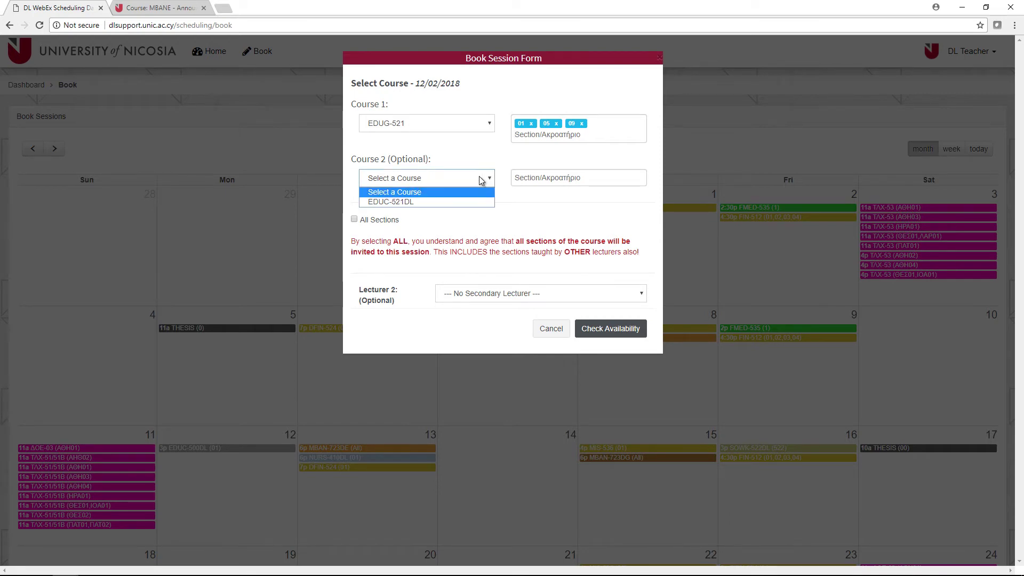
click(468, 202)
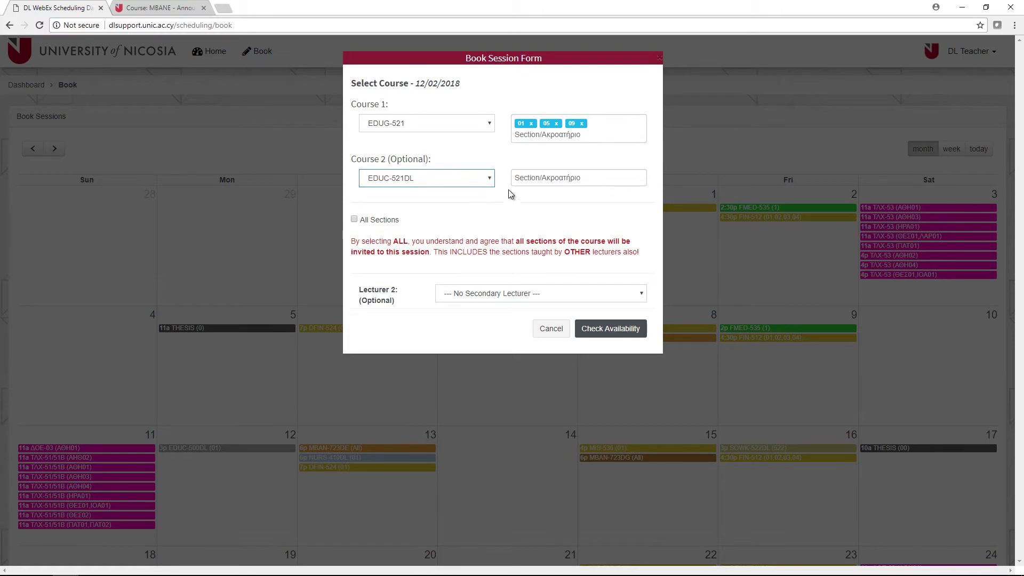
Enter sections 03, 05 and 07, tick All Sections, and check availability.
text(03)
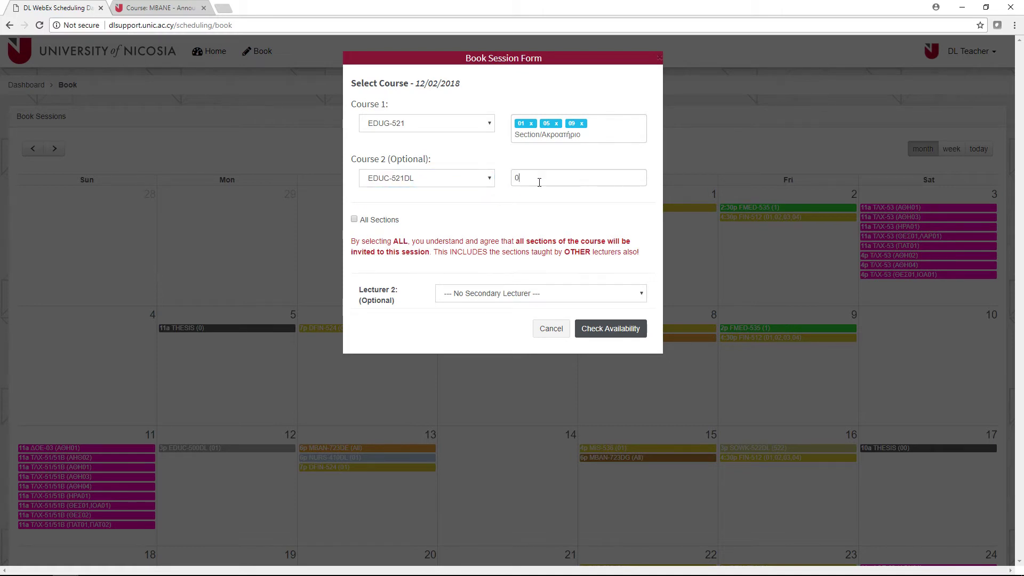
key(Return)
text(05)
key(Return)
text(07)
key(Return)
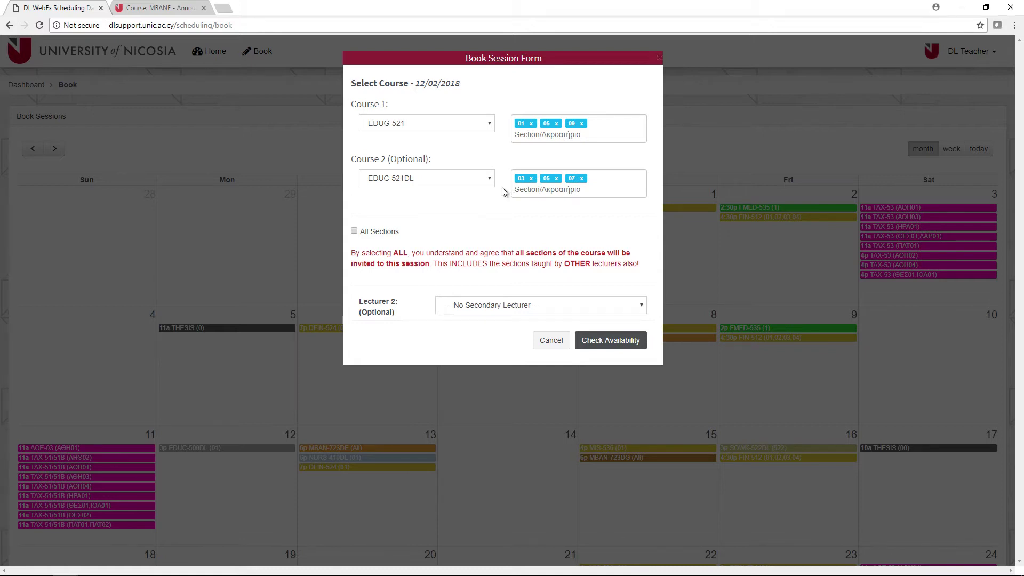
click(362, 233)
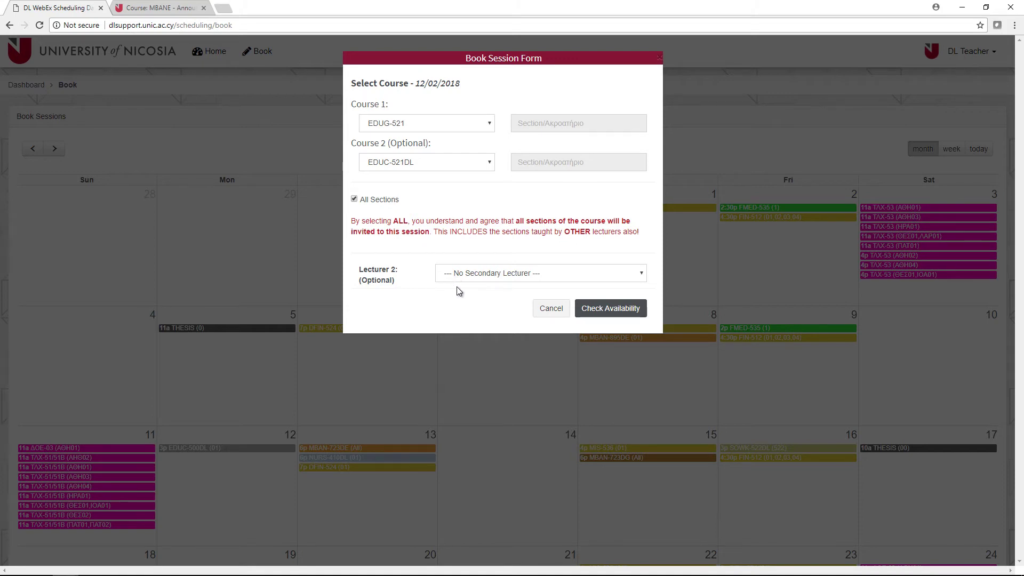
click(613, 310)
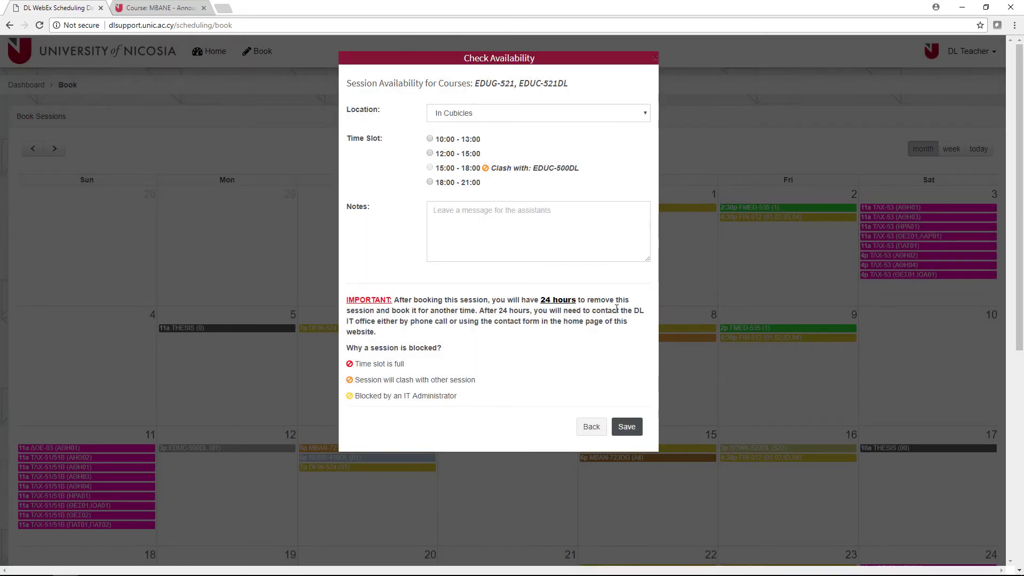
Keep In Cubicles, choose the 18:00 - 21:00 slot, and add the note 'Session will begin at 18:30'.
click(542, 113)
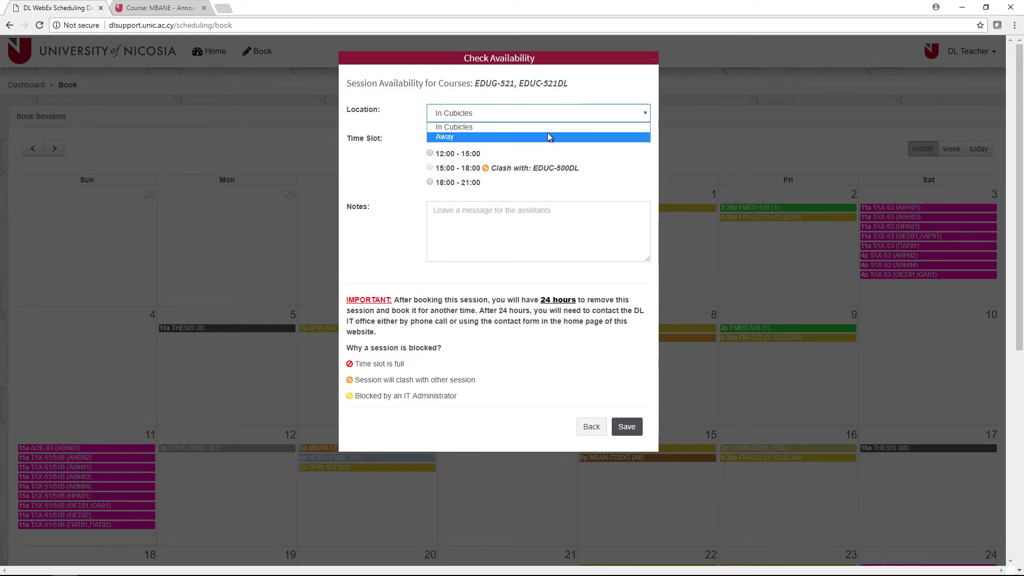
click(547, 129)
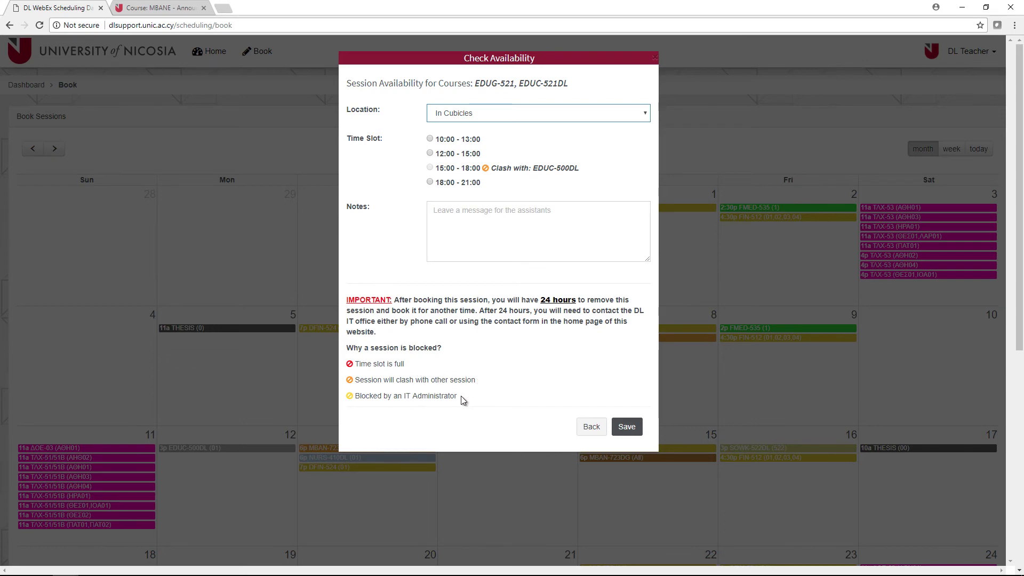
click(430, 183)
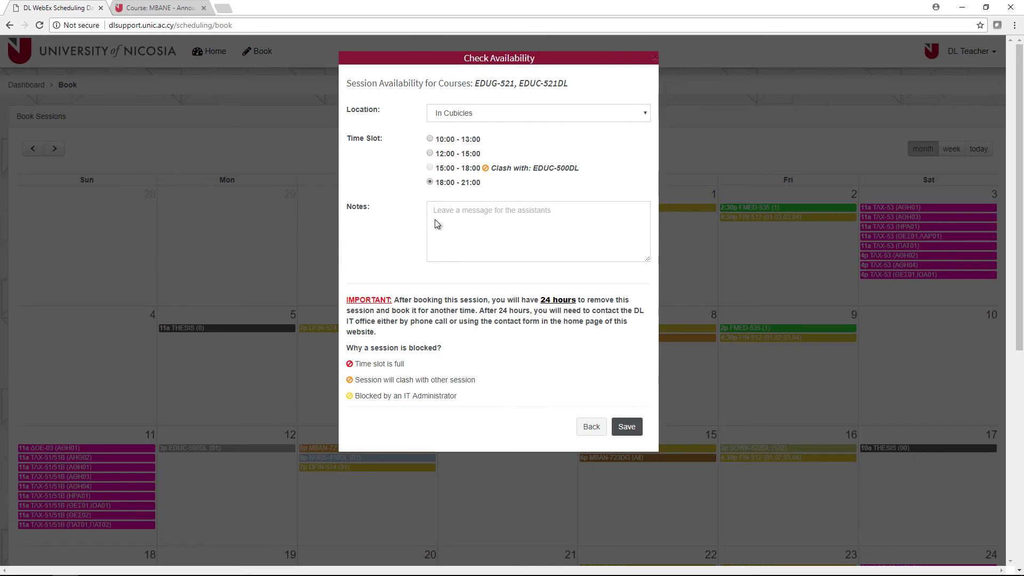
click(466, 219)
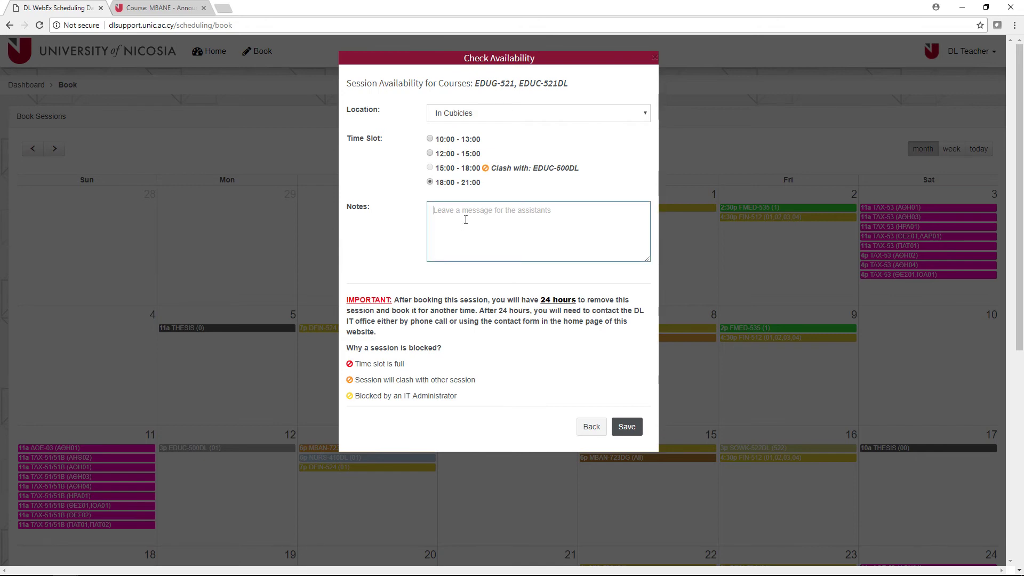
text(Session will be)
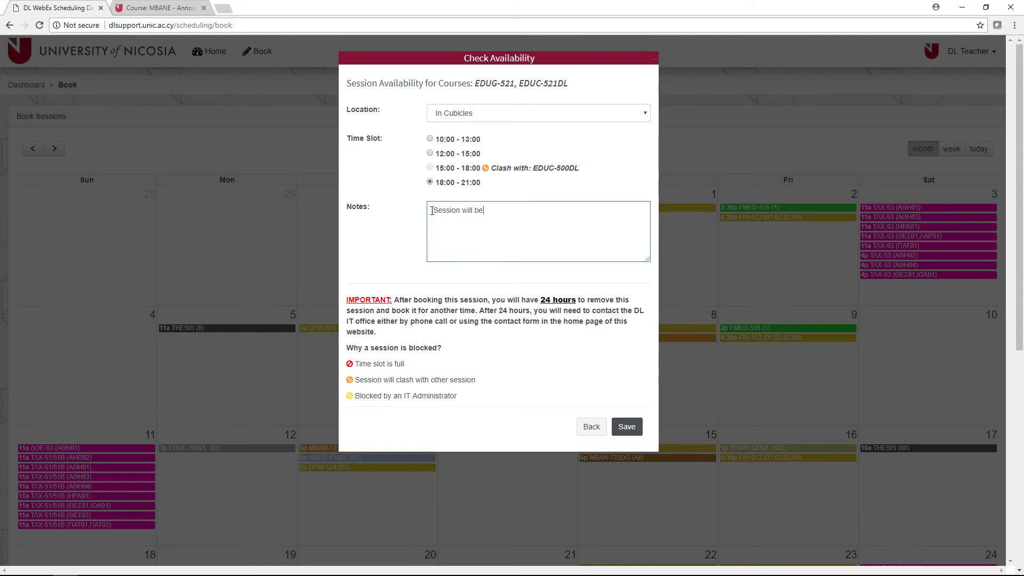
text(gin at 18:30)
Save the 12/02/18 18:00 booking and return to the dashboard's Your Sessions list.
click(624, 427)
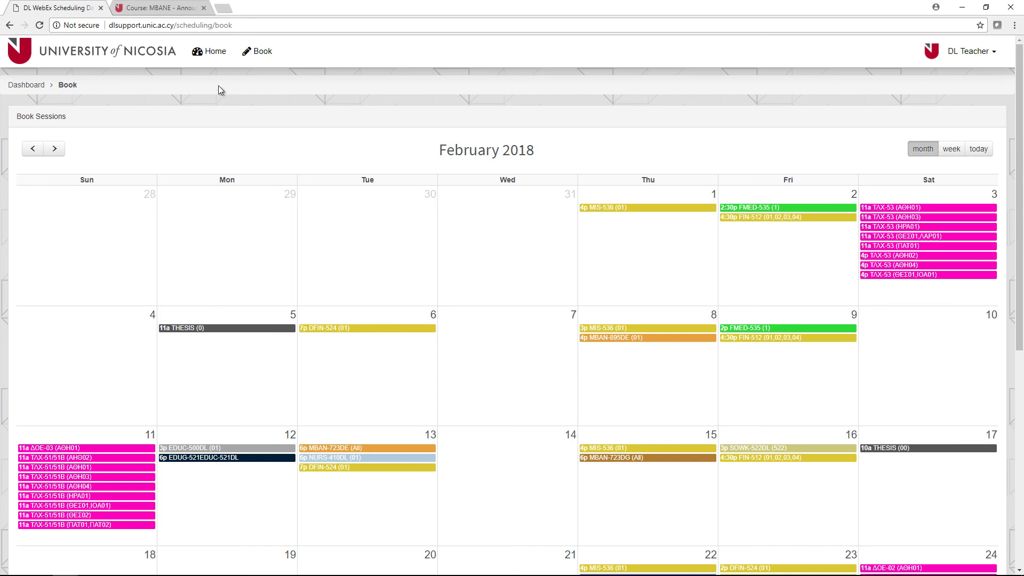
click(219, 62)
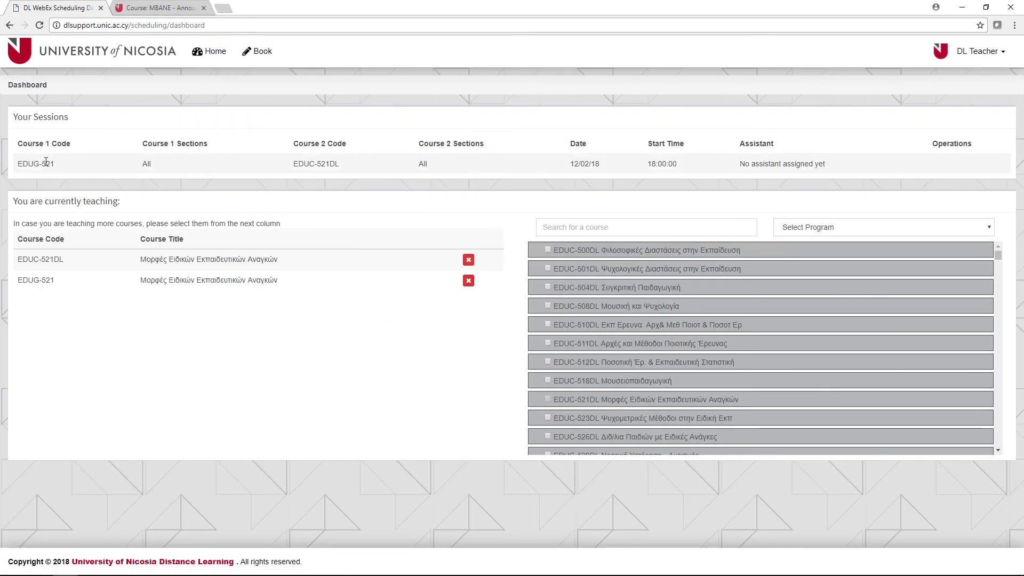